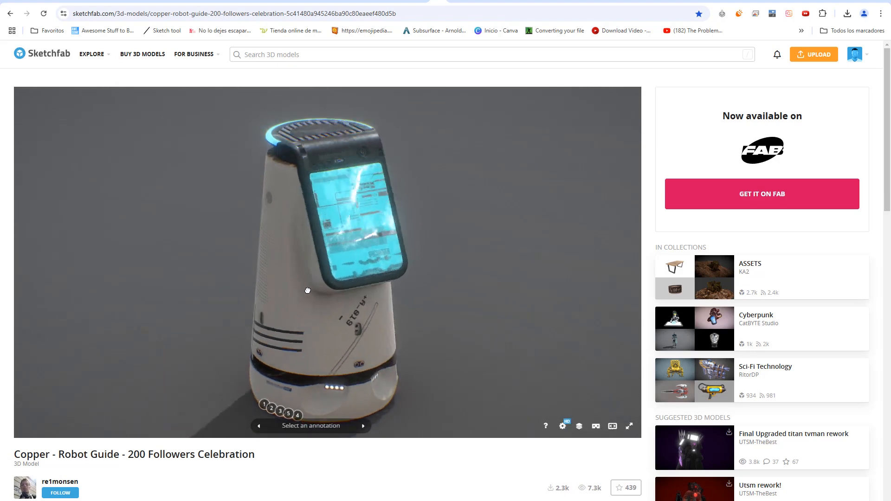
{"action": "scroll", "coordinate": [78, 319], "scroll_direction": "down", "scroll_amount": 3}
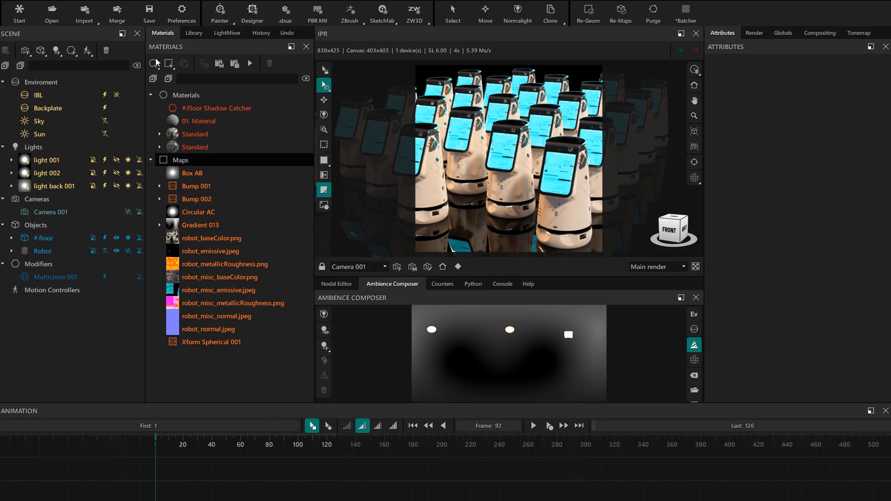
Step: Apply the Animation workspace layout, view the cloned robots from other angles, and restore Camera 001 to its home view
{"action": "left_click", "coordinate": [108, 0]}
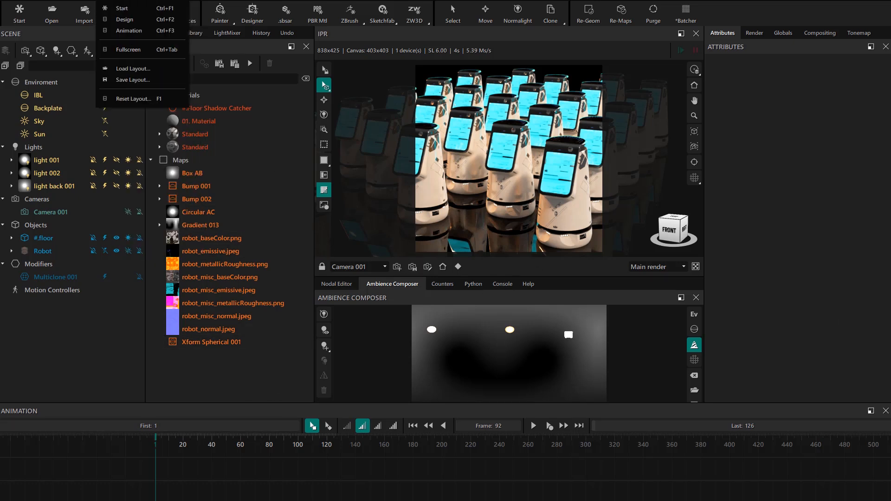
{"action": "left_click", "coordinate": [125, 30]}
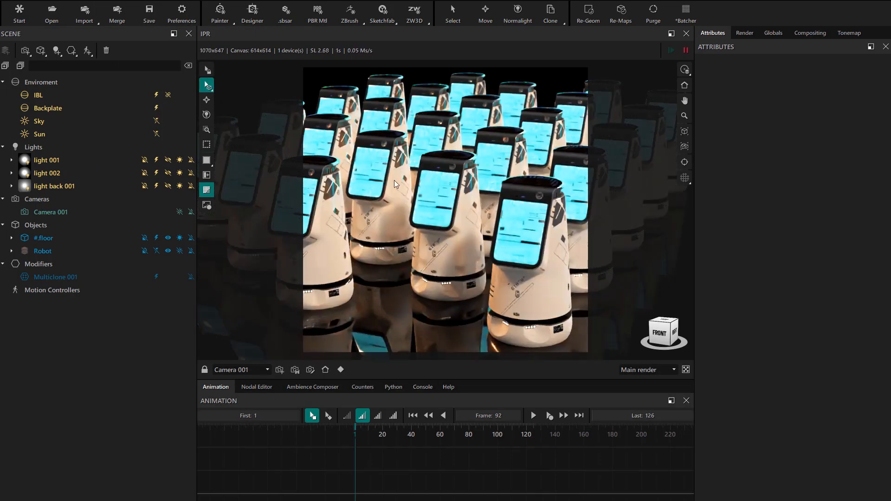
{"action": "mouse_move", "coordinate": [452, 205]}
{"action": "left_mouse_down"}
{"action": "mouse_move", "coordinate": [425, 249]}
{"action": "mouse_move", "coordinate": [449, 252]}
{"action": "mouse_move", "coordinate": [447, 265]}
{"action": "mouse_move", "coordinate": [427, 233]}
{"action": "mouse_move", "coordinate": [449, 217]}
{"action": "mouse_move", "coordinate": [451, 237]}
{"action": "left_mouse_up"}
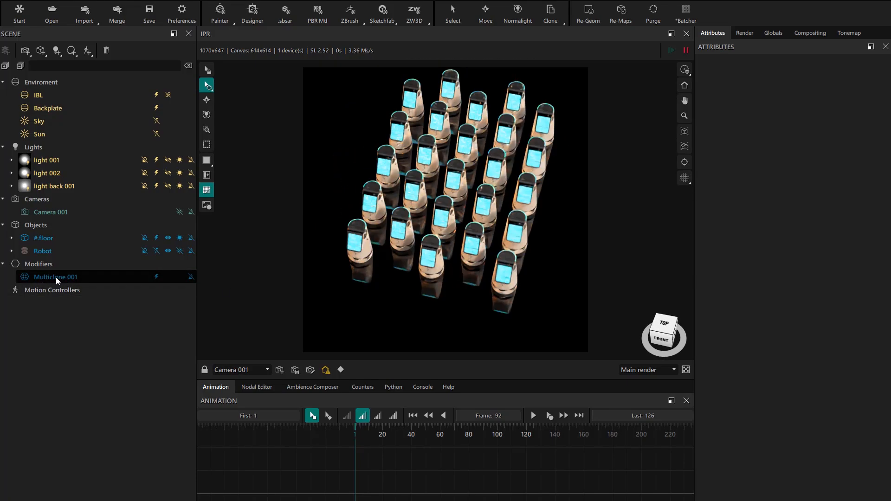
{"action": "left_click_drag", "start_coordinate": [444, 251], "coordinate": [468, 222]}
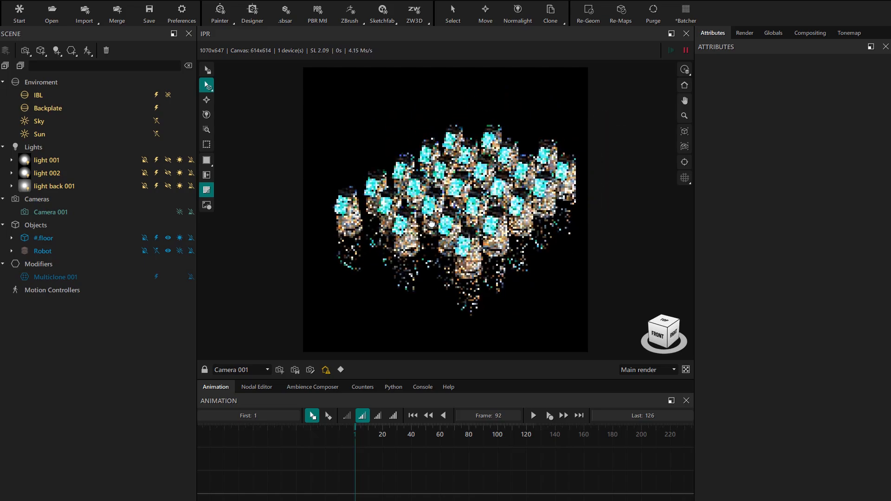
{"action": "left_click", "coordinate": [325, 369]}
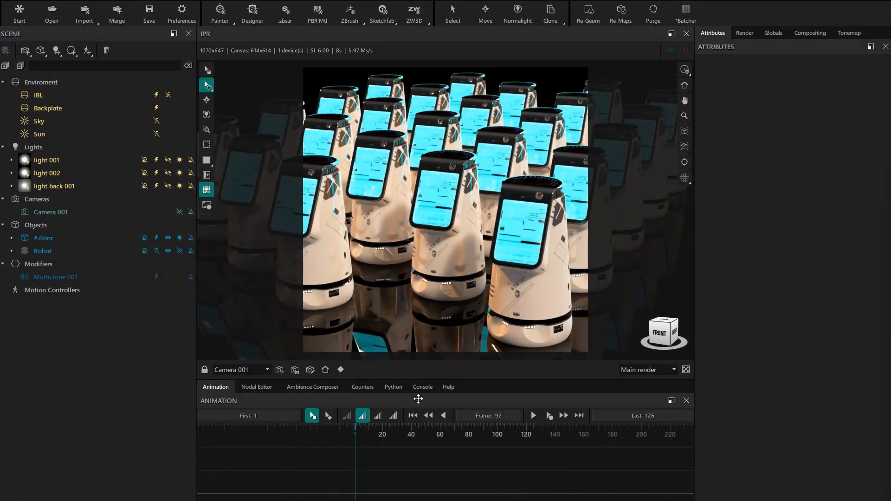
Step: Create a Transform motion controller and assign it to Camera 001
{"action": "left_click", "coordinate": [117, 101]}
{"action": "left_click_drag", "start_coordinate": [54, 302], "coordinate": [73, 213]}
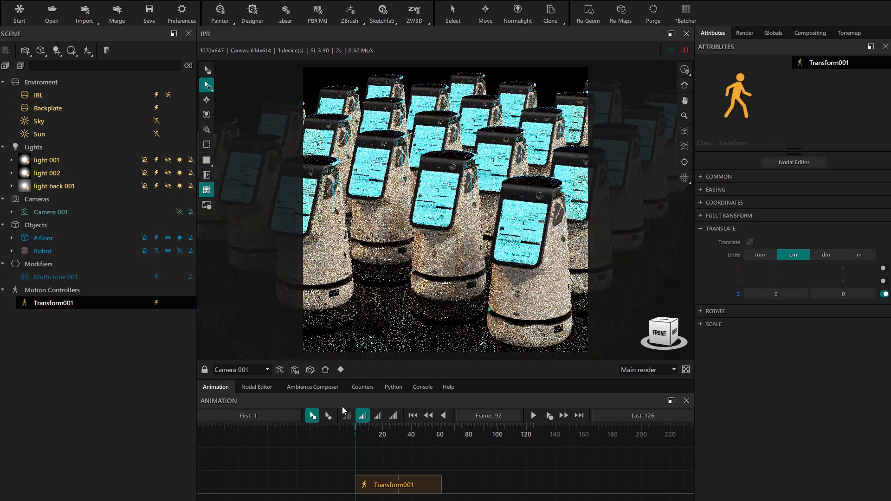
Step: Extend the Transform block on the timeline to frame 90 and set the animation's last frame to 90
{"action": "left_click_drag", "start_coordinate": [424, 376], "coordinate": [425, 355]}
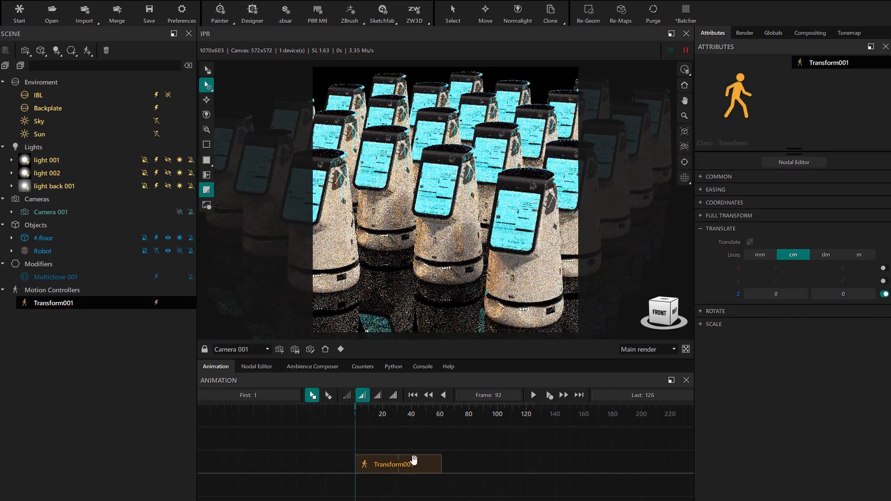
{"action": "scroll", "coordinate": [404, 464], "scroll_direction": "up", "scroll_amount": 5}
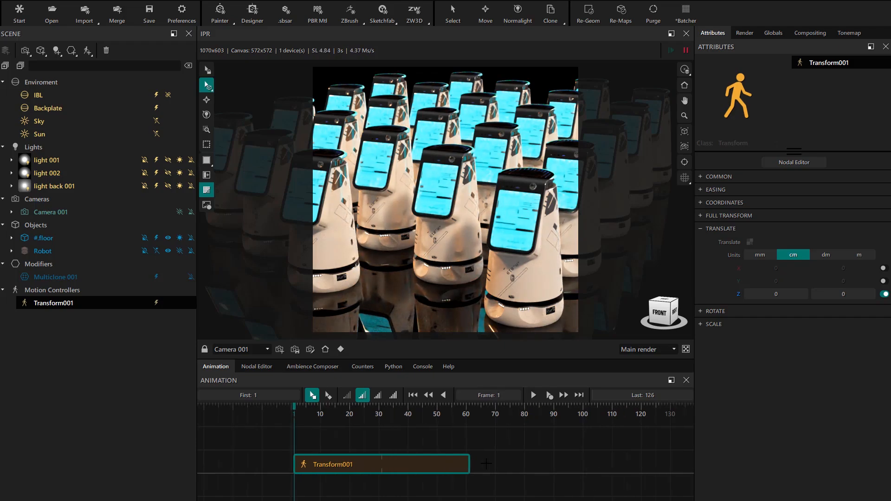
{"action": "left_click_drag", "start_coordinate": [470, 464], "coordinate": [554, 464]}
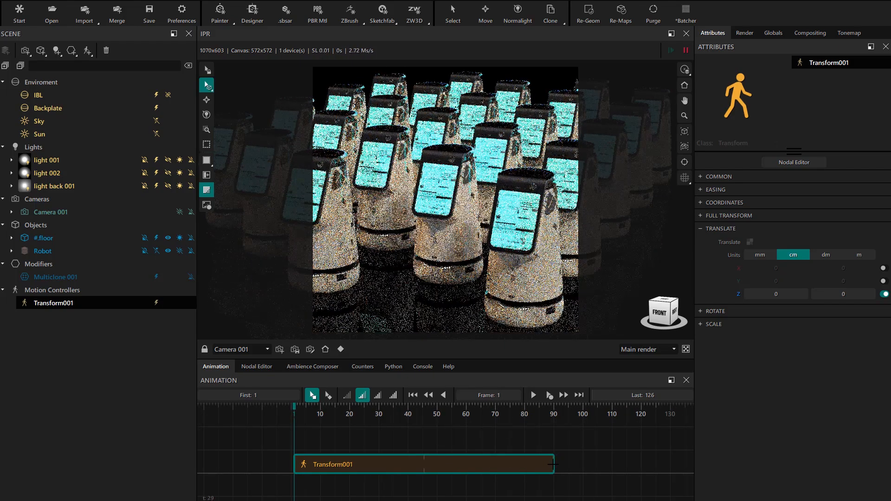
{"action": "type", "text": "90"}
{"action": "key", "text": "Return"}
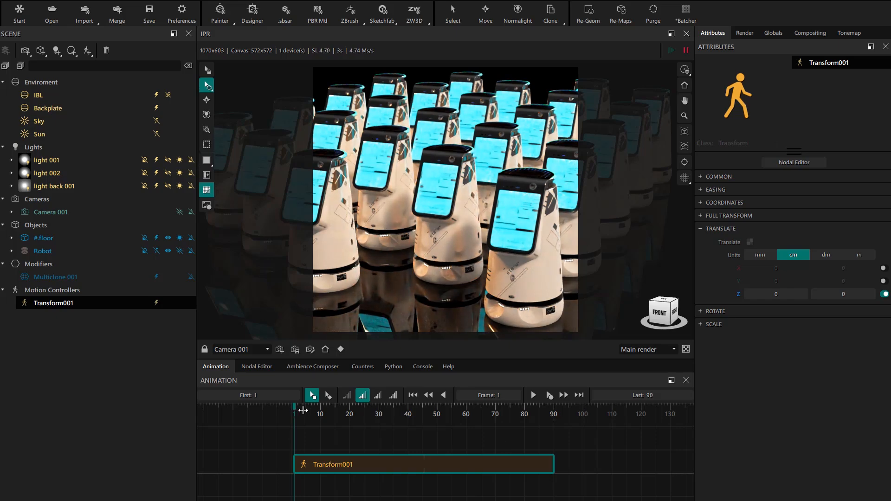
Step: With the playhead near frame 87, translate the camera along Y instead of Z and set the end value to -4.23 cm
{"action": "left_click_drag", "start_coordinate": [297, 406], "coordinate": [544, 407]}
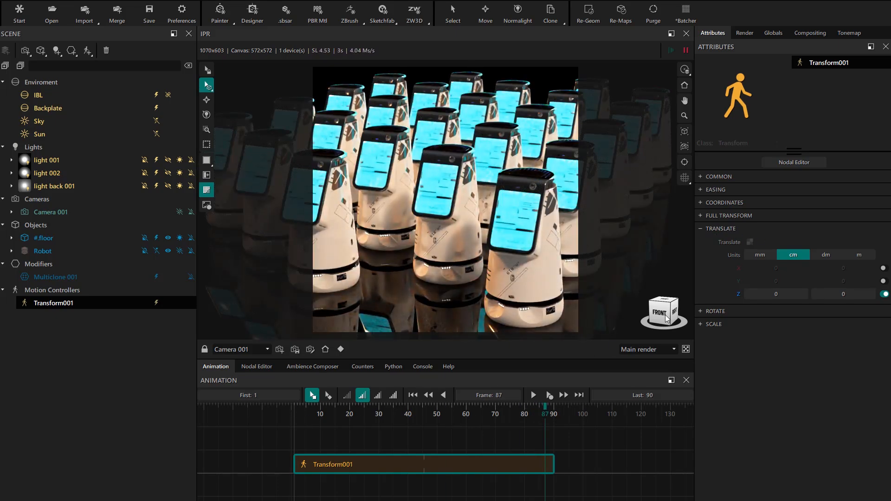
{"action": "left_click", "coordinate": [885, 294]}
{"action": "left_click", "coordinate": [884, 281]}
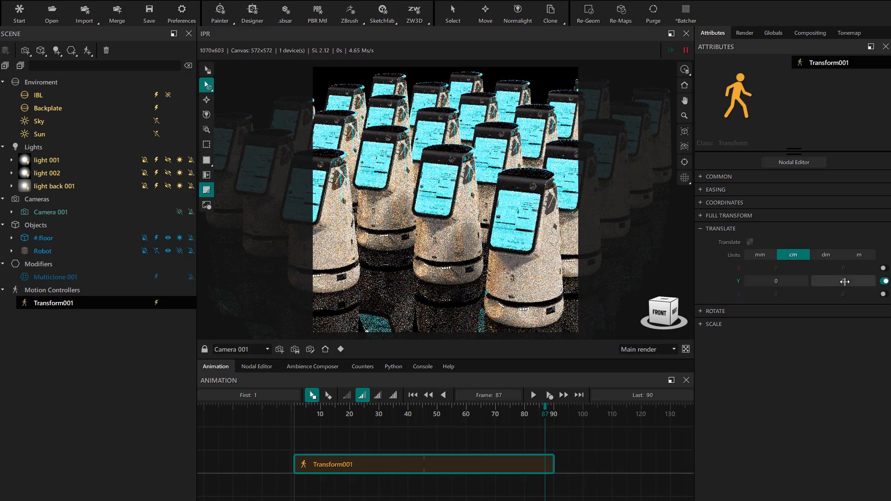
{"action": "left_click_drag", "start_coordinate": [846, 282], "coordinate": [824, 282]}
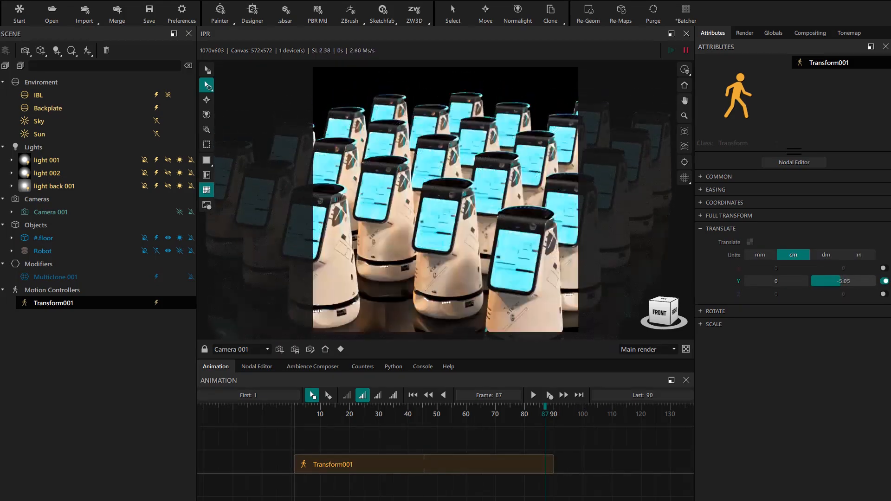
{"action": "left_click_drag", "start_coordinate": [527, 410], "coordinate": [315, 416]}
{"action": "left_click_drag", "start_coordinate": [414, 445], "coordinate": [545, 446]}
Step: Switch the controller's rotation from the Z axis to Y, try its end angle, and reset that angle to 0
{"action": "left_click", "coordinate": [717, 311]}
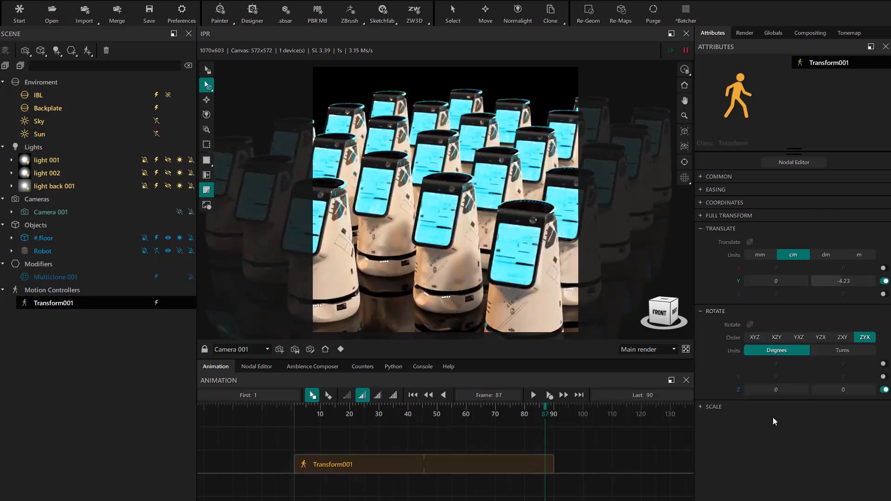
{"action": "left_click", "coordinate": [883, 391]}
{"action": "left_click", "coordinate": [883, 378]}
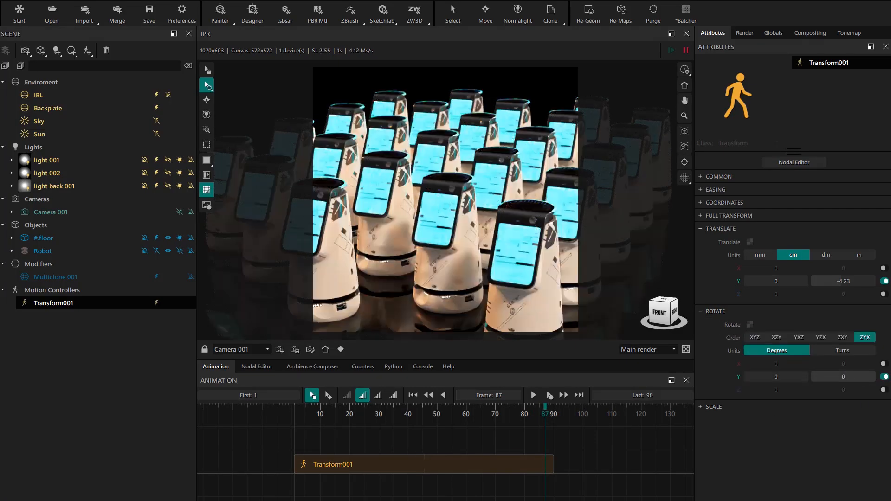
{"action": "left_click_drag", "start_coordinate": [843, 377], "coordinate": [844, 377]}
{"action": "right_click", "coordinate": [845, 377]}
{"action": "left_click", "coordinate": [833, 386]}
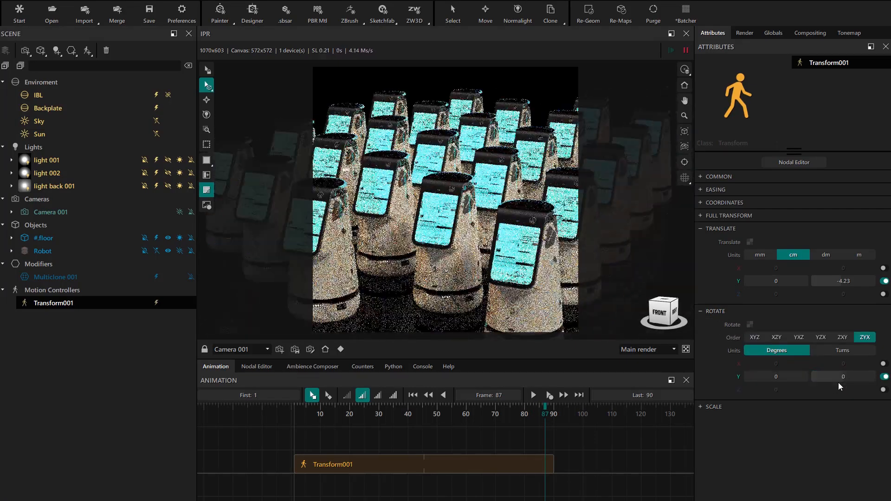
Step: Enable X rotation with an end angle of -1 degree and scrub the animation back to frame 1
{"action": "left_click", "coordinate": [886, 364]}
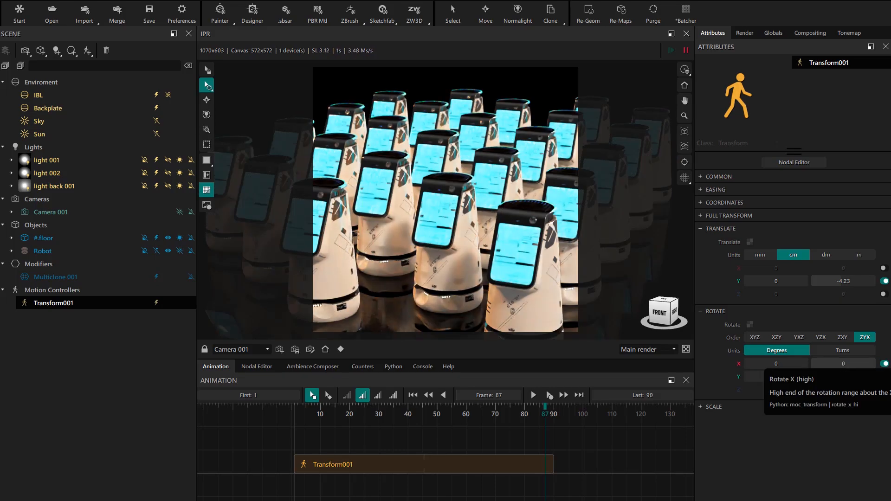
{"action": "left_click_drag", "start_coordinate": [845, 364], "coordinate": [844, 365]}
{"action": "right_click", "coordinate": [847, 365]}
{"action": "left_click", "coordinate": [846, 376]}
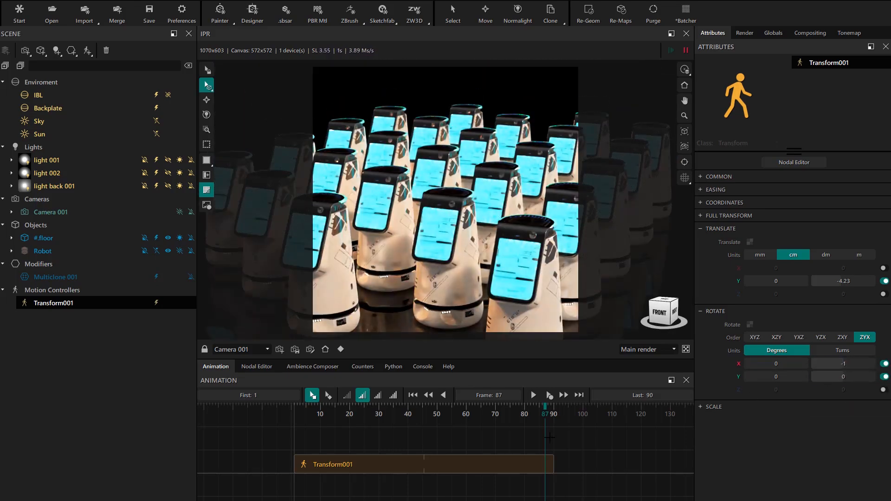
{"action": "left_click_drag", "start_coordinate": [506, 409], "coordinate": [245, 440]}
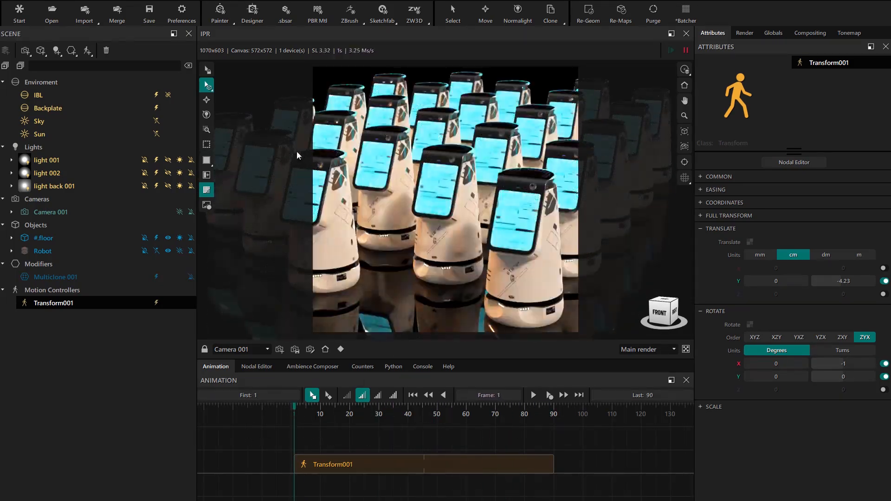
Step: Turn global depth of field back on and set the focus point on the front robot's screen
{"action": "right_click", "coordinate": [449, 163]}
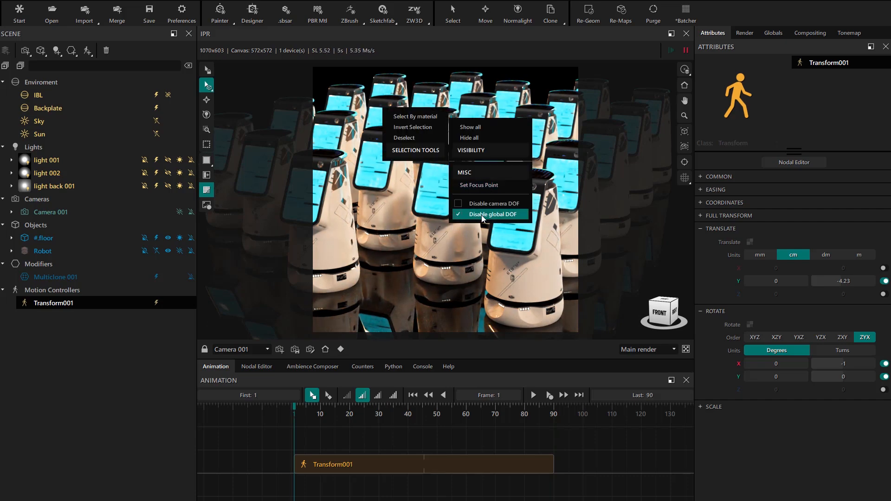
{"action": "left_click", "coordinate": [488, 216]}
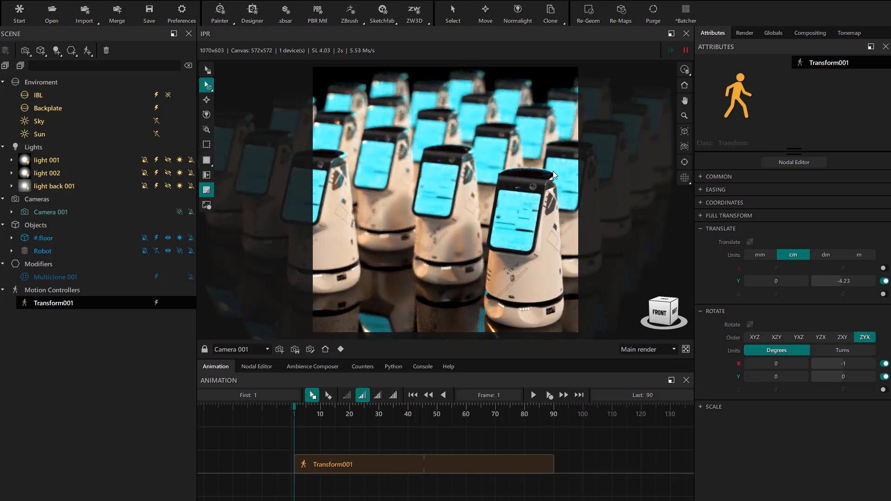
{"action": "right_click", "coordinate": [514, 214]}
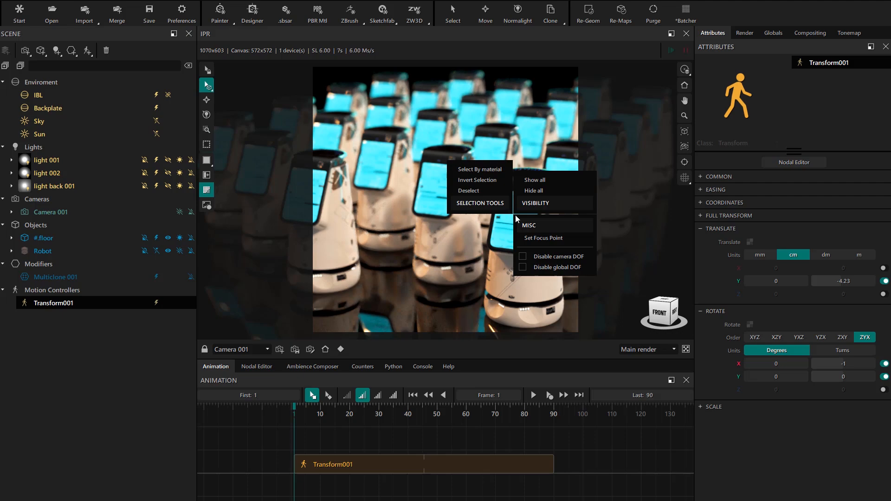
{"action": "left_click", "coordinate": [544, 238]}
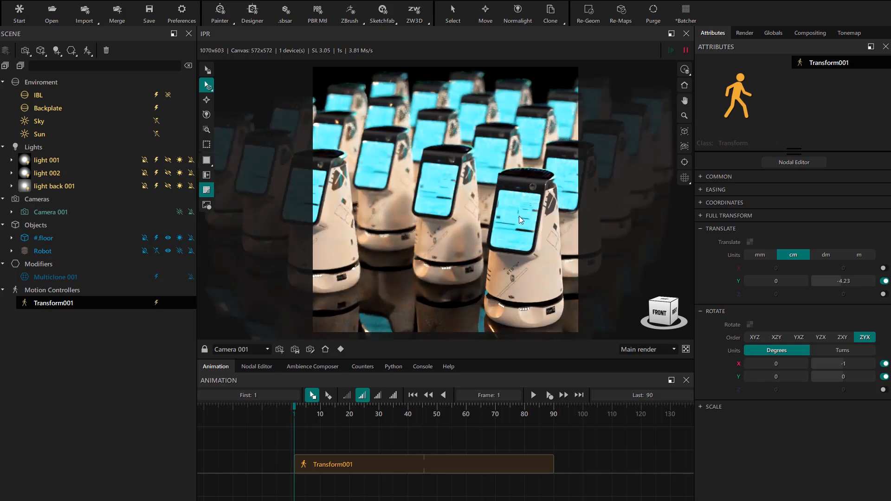
Step: Test focus points on the back, front and middle robots, and leave the focus on the back-row robot
{"action": "right_click", "coordinate": [459, 84]}
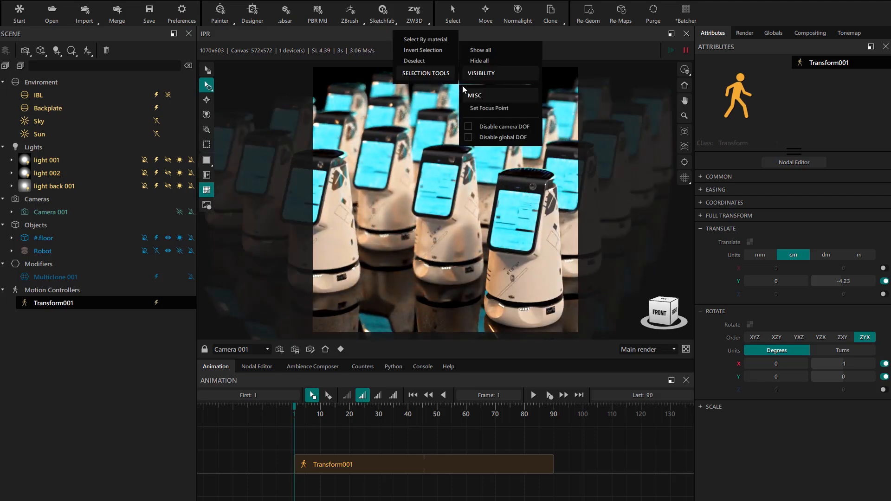
{"action": "left_click", "coordinate": [484, 110]}
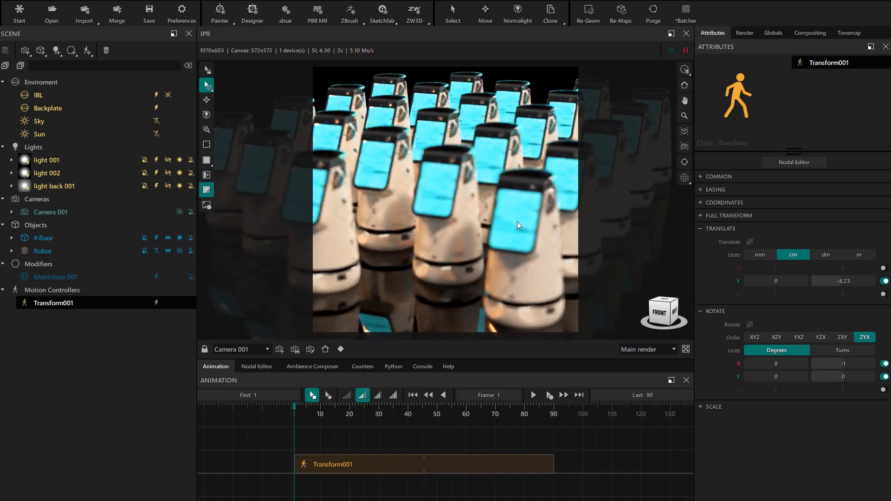
{"action": "left_click", "coordinate": [524, 219]}
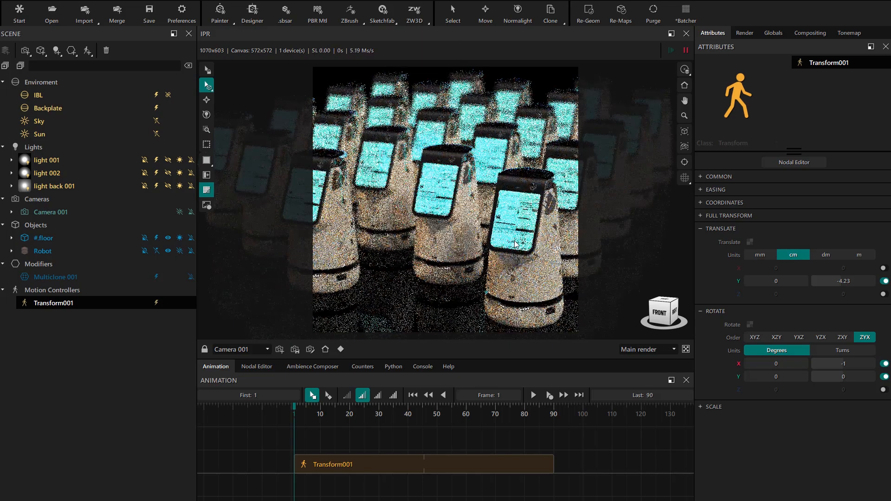
{"action": "left_click", "coordinate": [531, 130]}
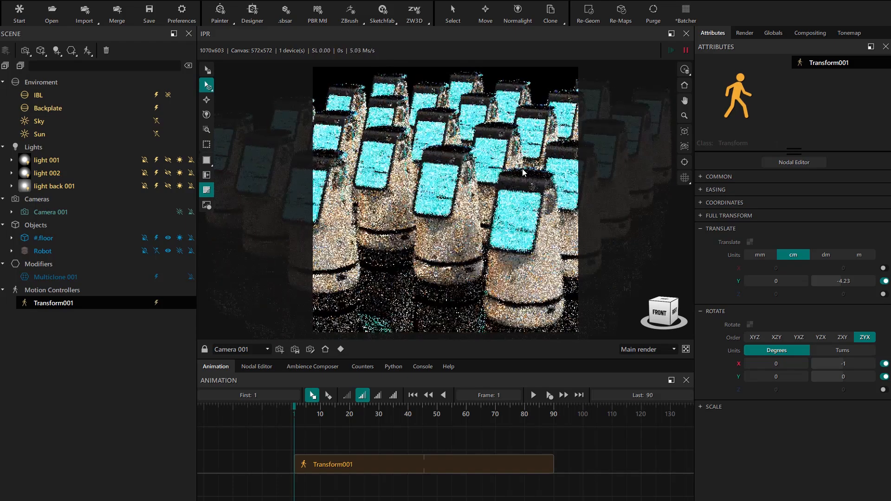
{"action": "left_click", "coordinate": [464, 85]}
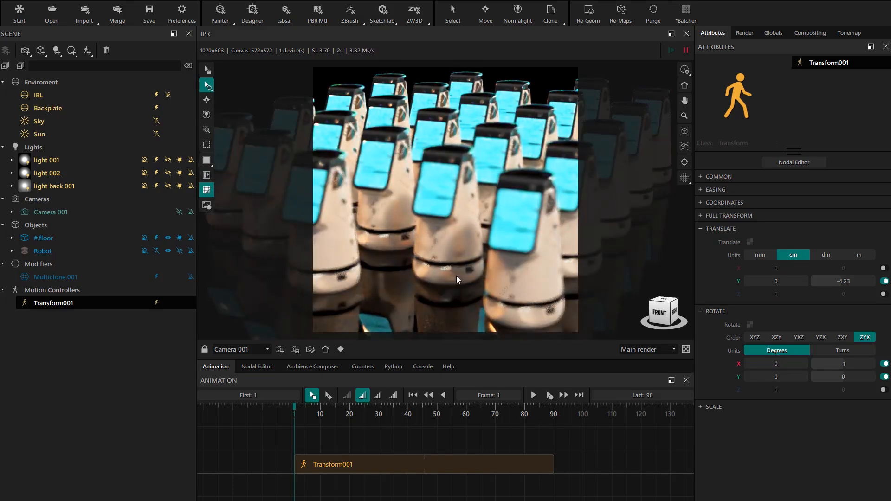
Step: Open Camera 001's attributes, set the lens aperture to 3 and enable the aperture lock
{"action": "left_click", "coordinate": [310, 350]}
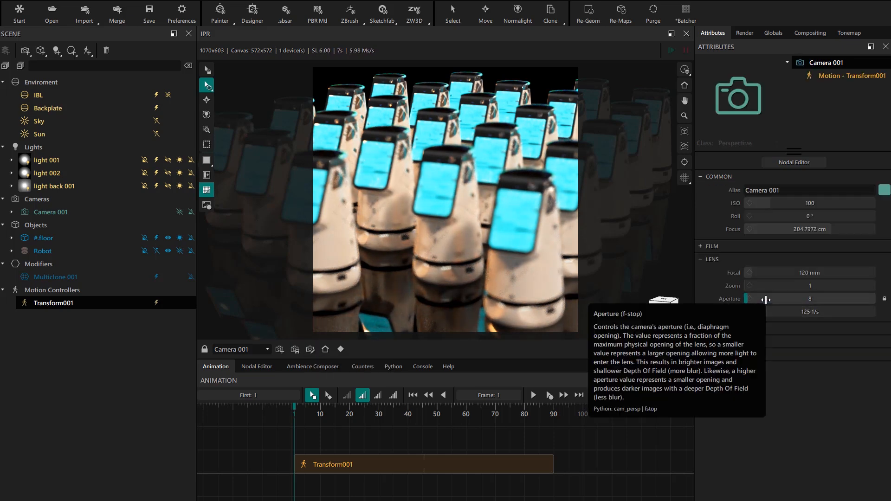
{"action": "left_click_drag", "start_coordinate": [766, 301], "coordinate": [763, 300]}
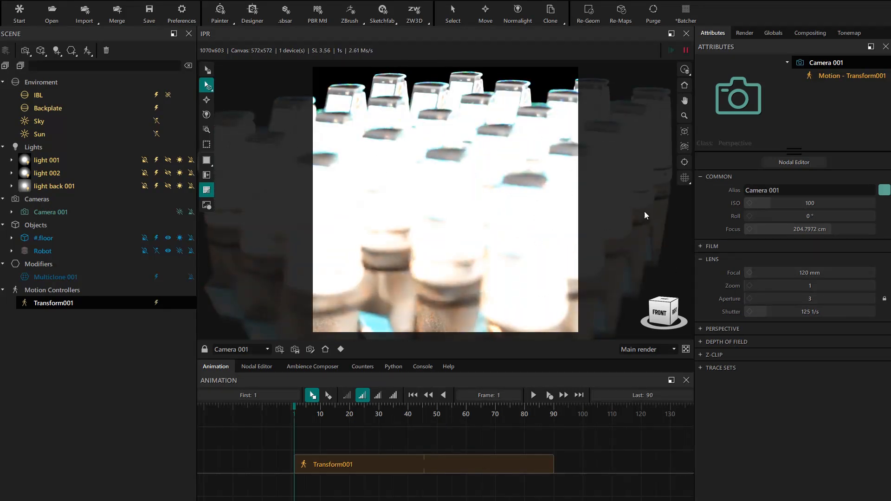
{"action": "left_click", "coordinate": [885, 299]}
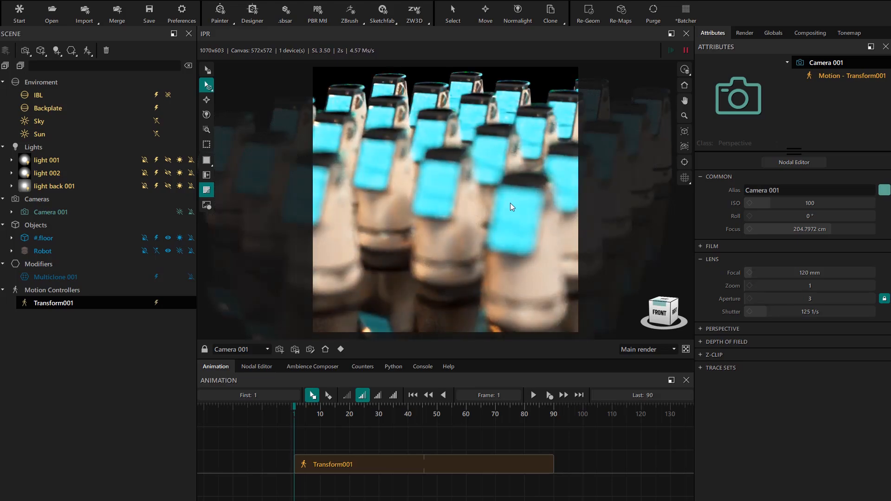
Step: Try an aperture of 1 with a new focus point, and set Camera 001's aperture to 4
{"action": "left_click_drag", "start_coordinate": [782, 300], "coordinate": [778, 301]}
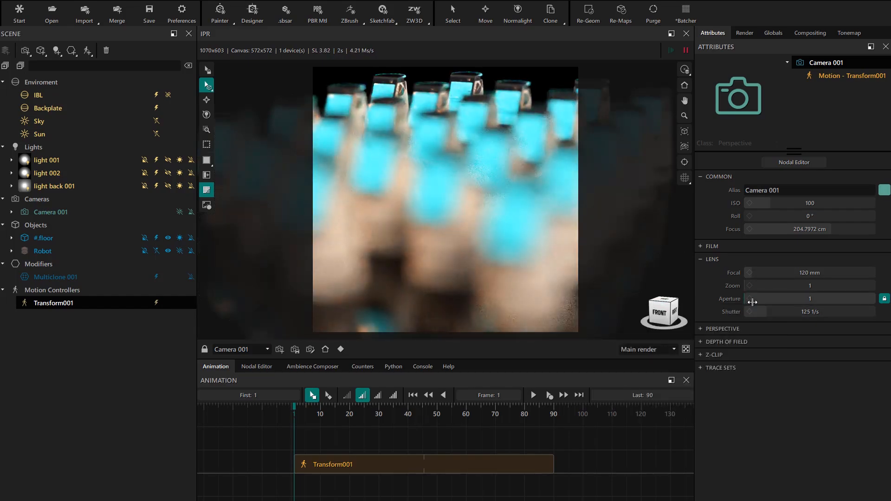
{"action": "left_click", "coordinate": [517, 231]}
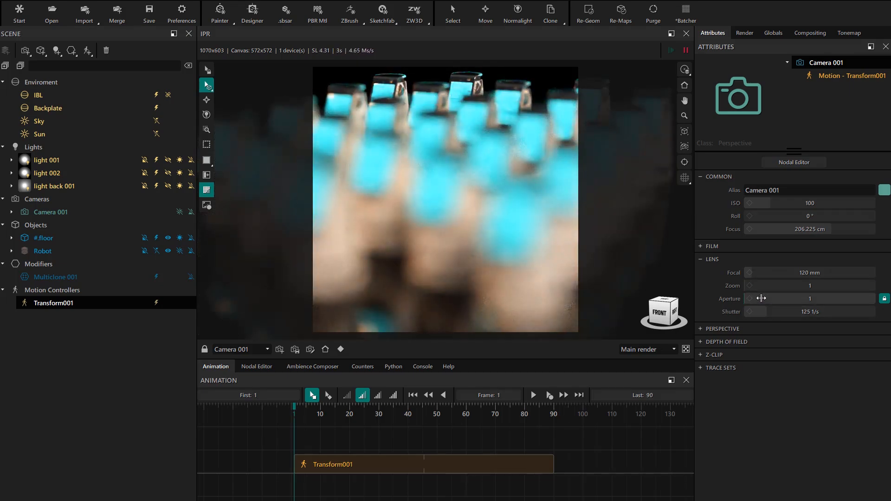
{"action": "double_click", "coordinate": [808, 299]}
{"action": "type", "text": "4"}
{"action": "key", "text": "Return"}
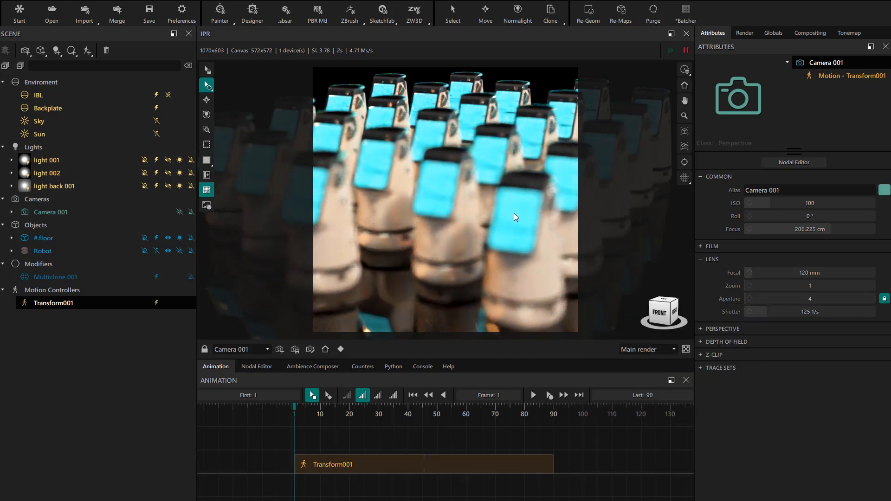
Step: Focus Camera 001 on the front robot's screen and set an animation key for its Focus value at frame 1
{"action": "left_click", "coordinate": [514, 213]}
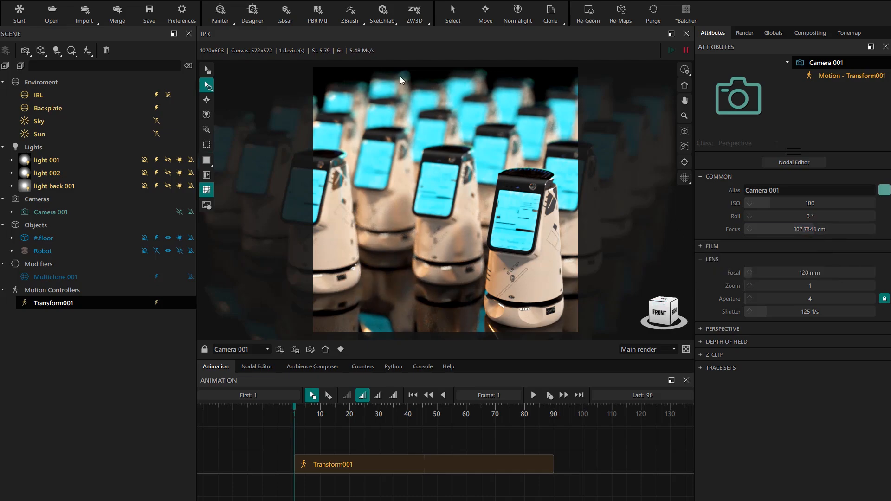
{"action": "left_click", "coordinate": [511, 202]}
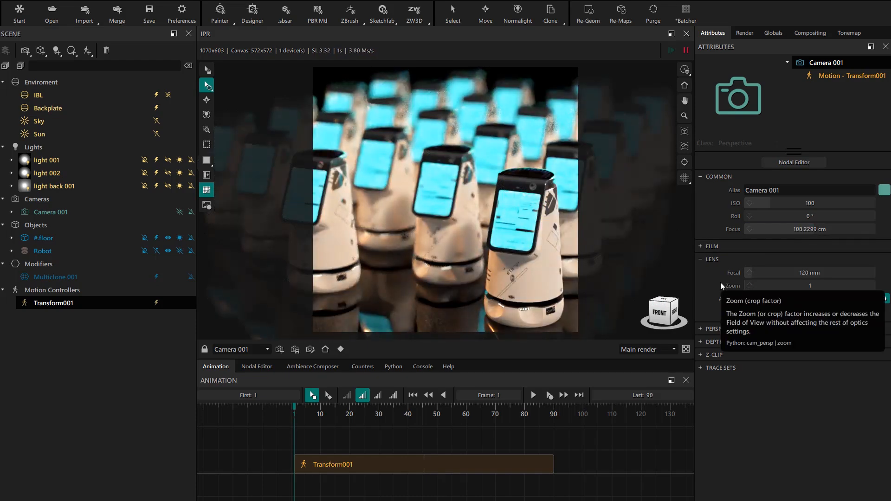
{"action": "right_click", "coordinate": [776, 230]}
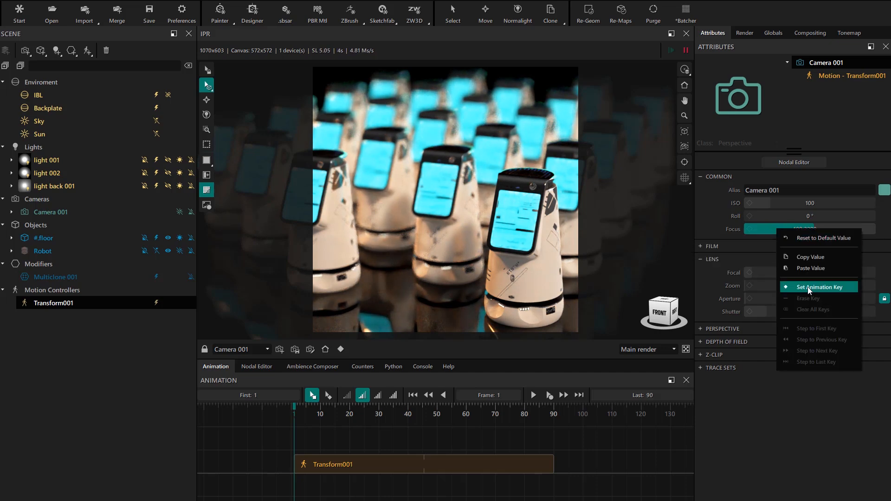
{"action": "left_click", "coordinate": [808, 287]}
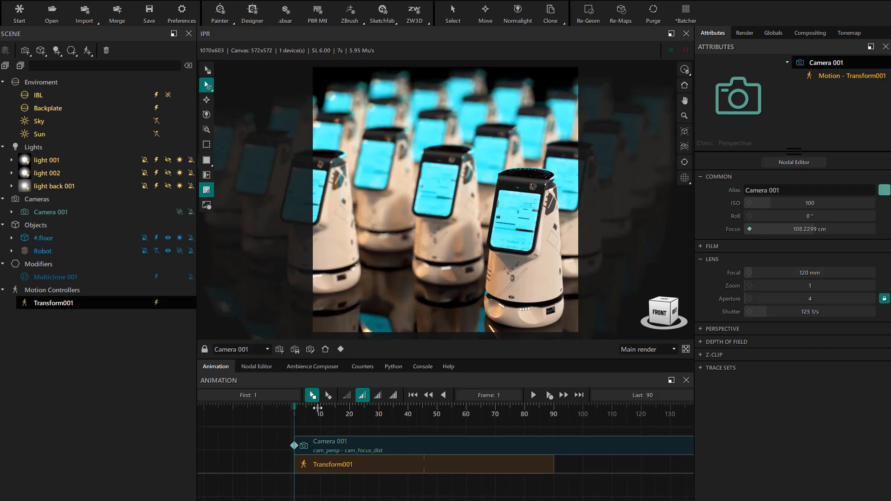
Step: At frame 90, refocus Camera 001 on the back-row robot to add a second focus key
{"action": "left_click_drag", "start_coordinate": [317, 408], "coordinate": [553, 411]}
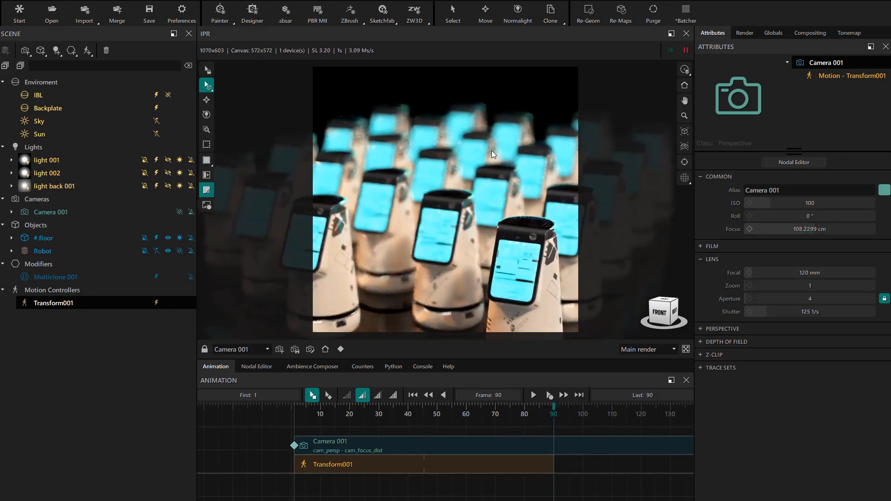
{"action": "left_click", "coordinate": [464, 124]}
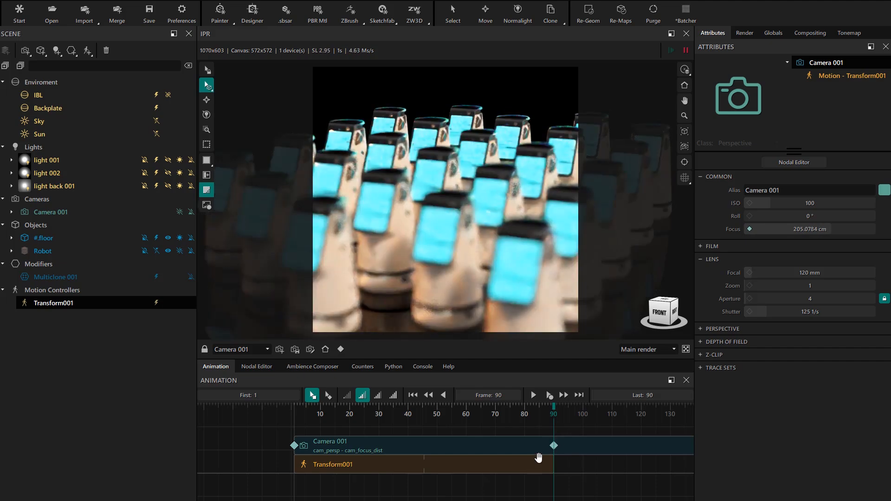
Step: Scrub and play back the timeline between frames 1 and 90 to review the focus shift
{"action": "left_click_drag", "start_coordinate": [544, 408], "coordinate": [210, 415]}
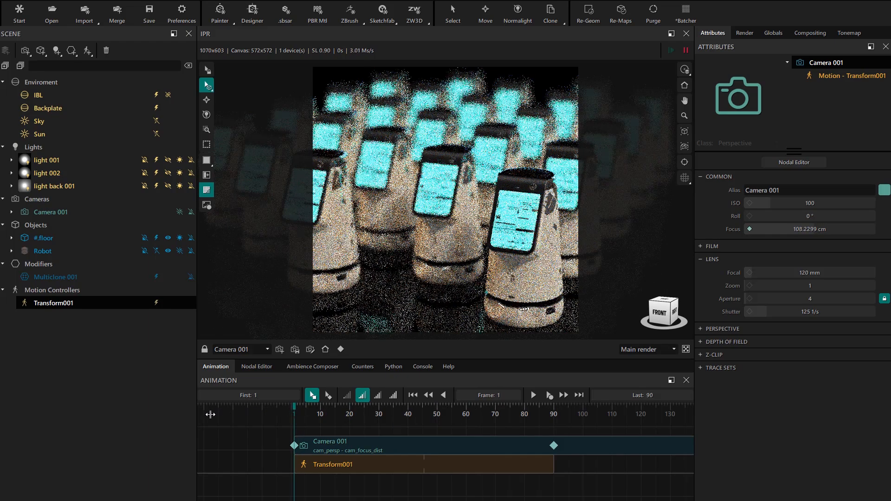
{"action": "left_click_drag", "start_coordinate": [401, 424], "coordinate": [561, 434]}
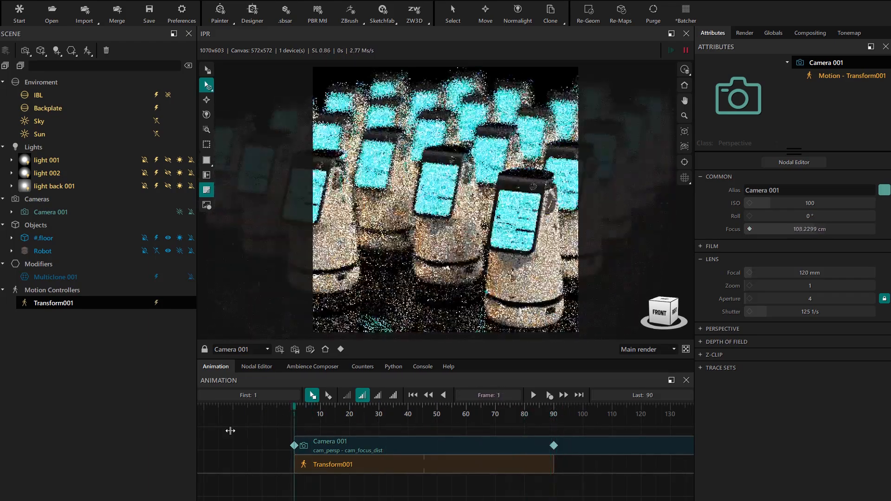
{"action": "left_click", "coordinate": [533, 395]}
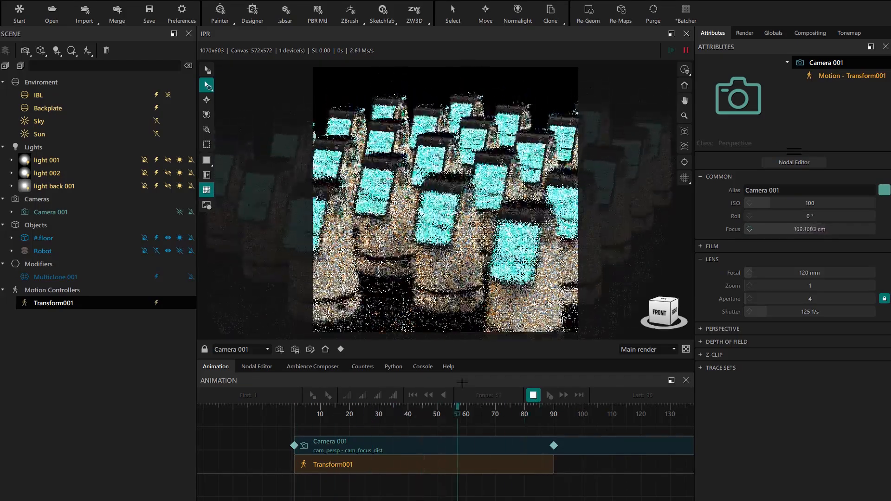
{"action": "left_click", "coordinate": [534, 395]}
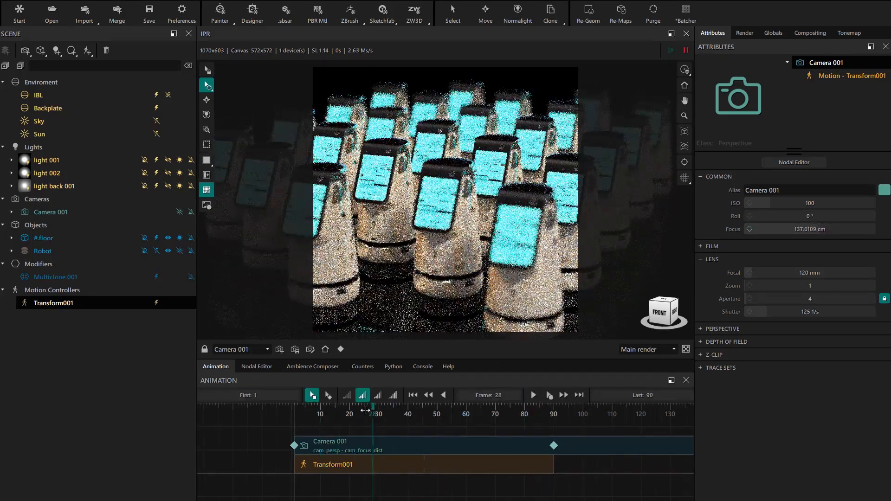
{"action": "left_click", "coordinate": [318, 411]}
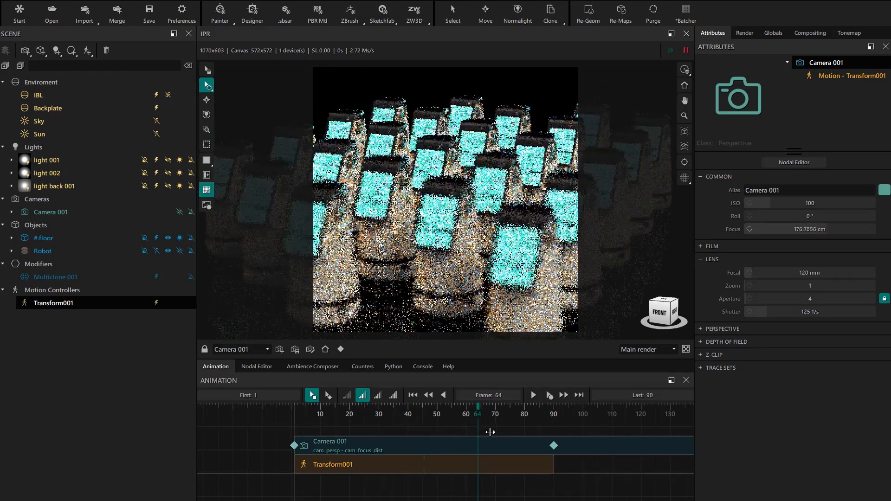
Step: Add a focus key on the front robot's screen at frame 78 and preview the animation from frame 1
{"action": "left_click_drag", "start_coordinate": [509, 433], "coordinate": [518, 434]}
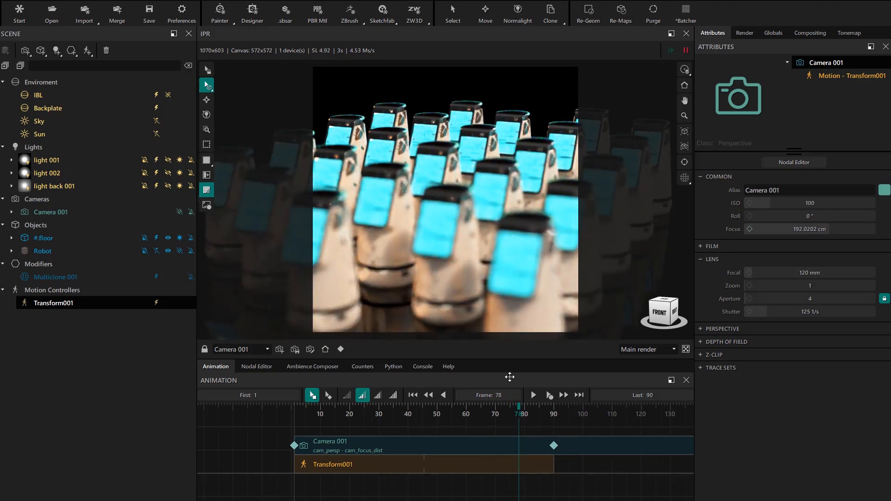
{"action": "middle_click", "coordinate": [515, 253]}
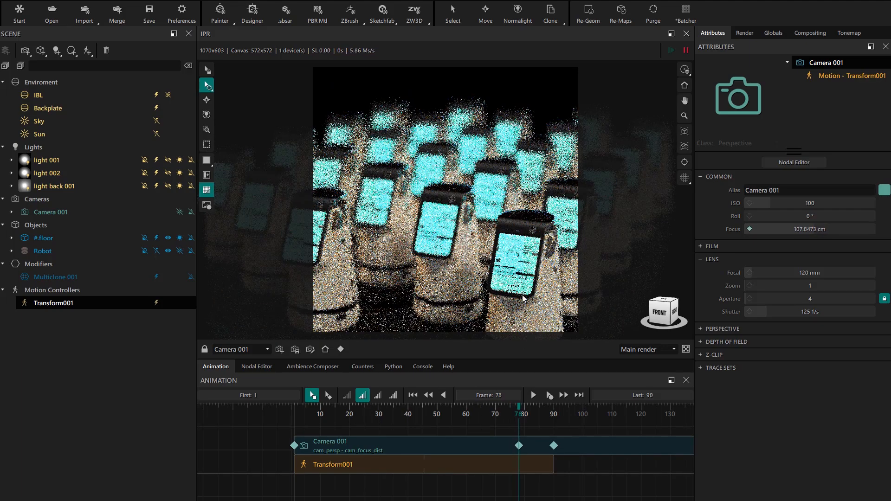
{"action": "left_click_drag", "start_coordinate": [518, 408], "coordinate": [260, 428]}
{"action": "left_click", "coordinate": [549, 395]}
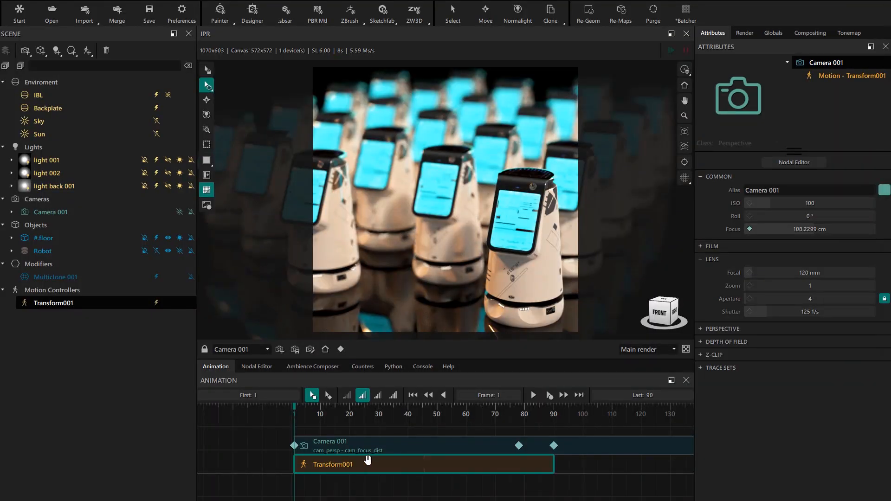
Step: Try Ease out on the Transform001 controller, and set its easing type to Ease in/out
{"action": "left_click", "coordinate": [374, 465]}
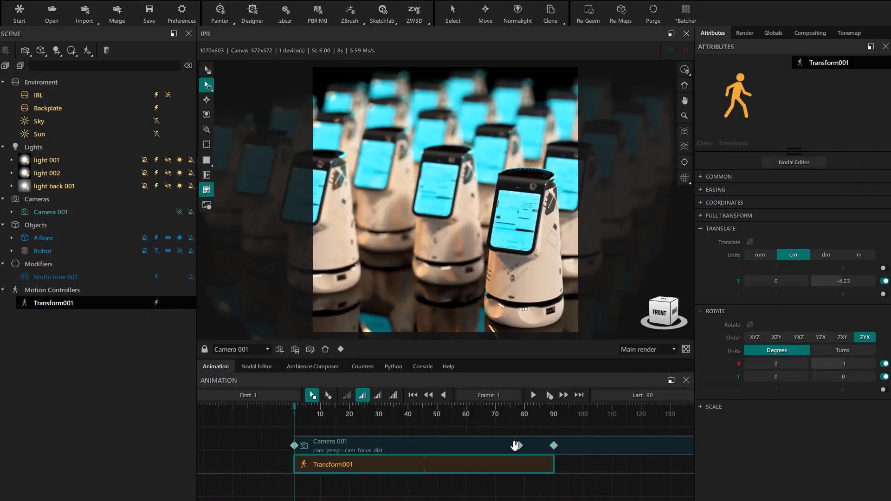
{"action": "left_click", "coordinate": [715, 190]}
{"action": "left_click", "coordinate": [780, 203]}
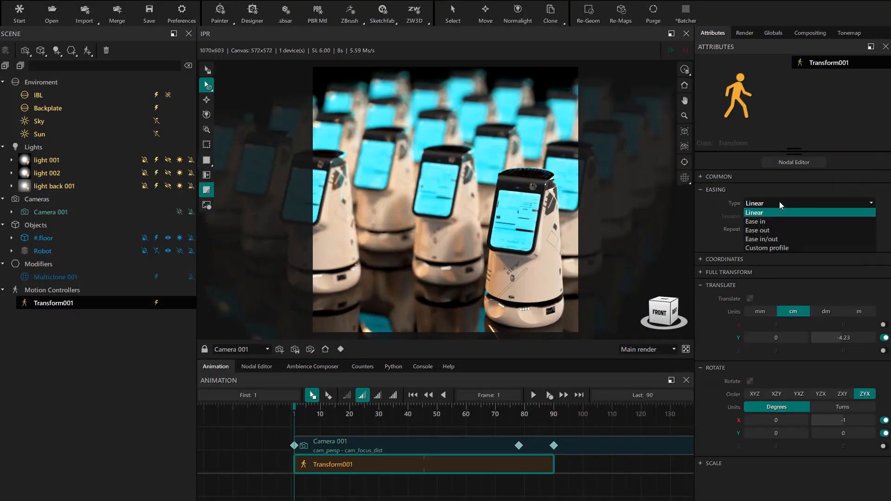
{"action": "left_click", "coordinate": [773, 230]}
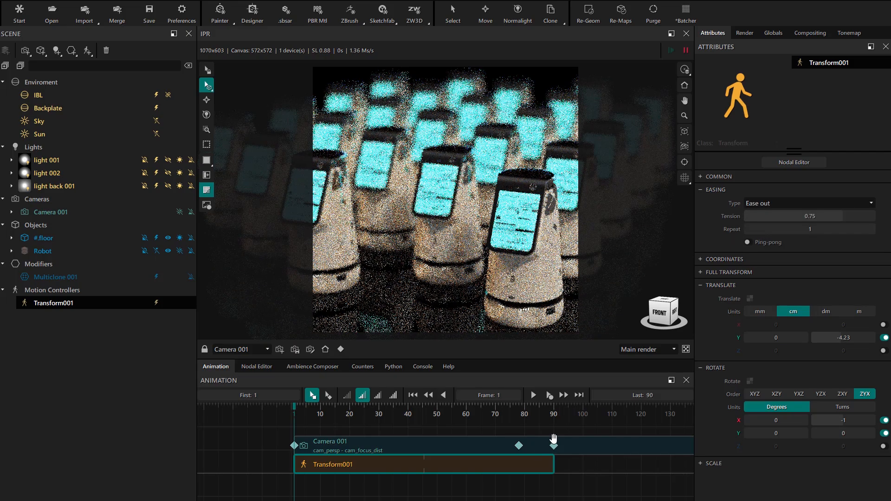
{"action": "left_click_drag", "start_coordinate": [373, 410], "coordinate": [232, 430]}
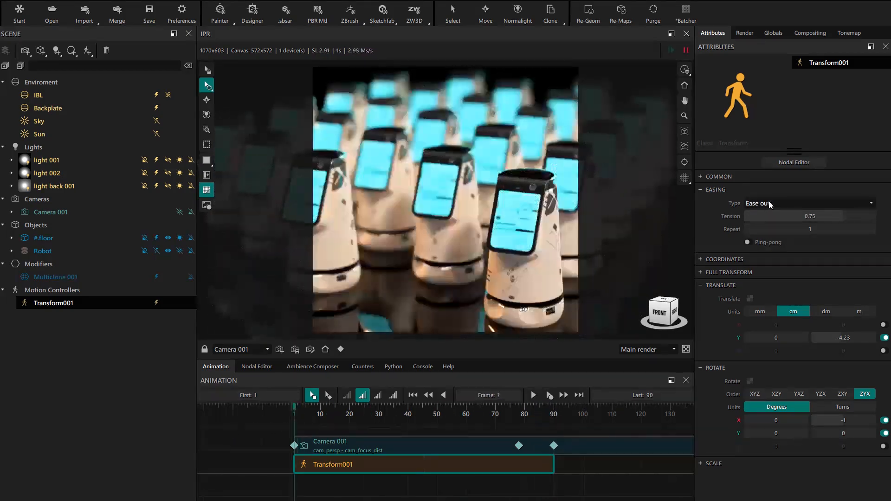
{"action": "left_click", "coordinate": [764, 239]}
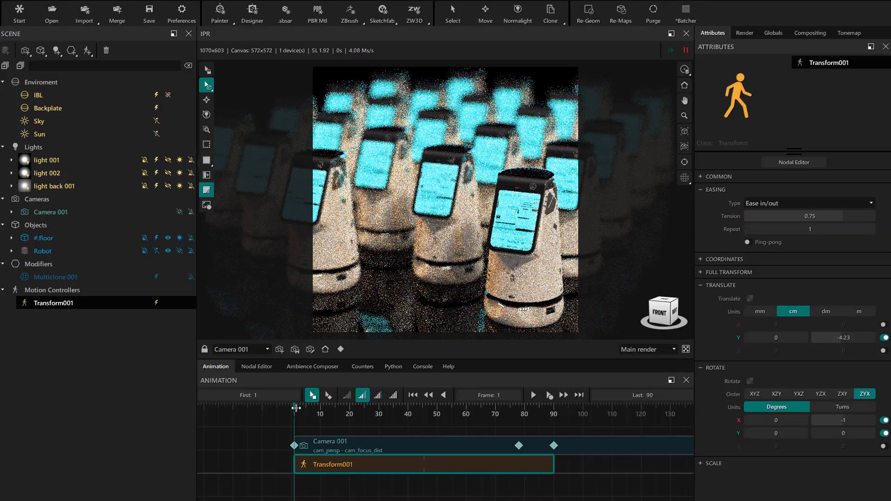
Step: Set Camera 001's focus key at frame 90 to Ease in and scrub the timeline back to frame 1
{"action": "left_click_drag", "start_coordinate": [418, 413], "coordinate": [549, 425]}
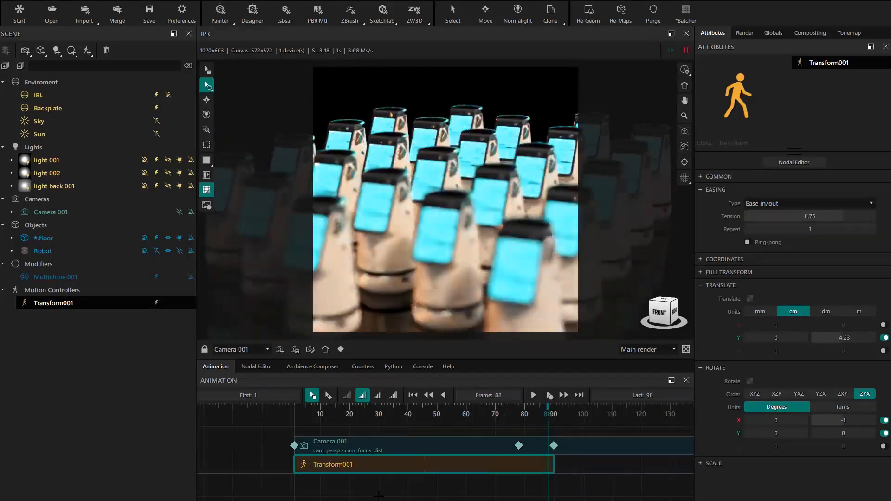
{"action": "right_click", "coordinate": [554, 445]}
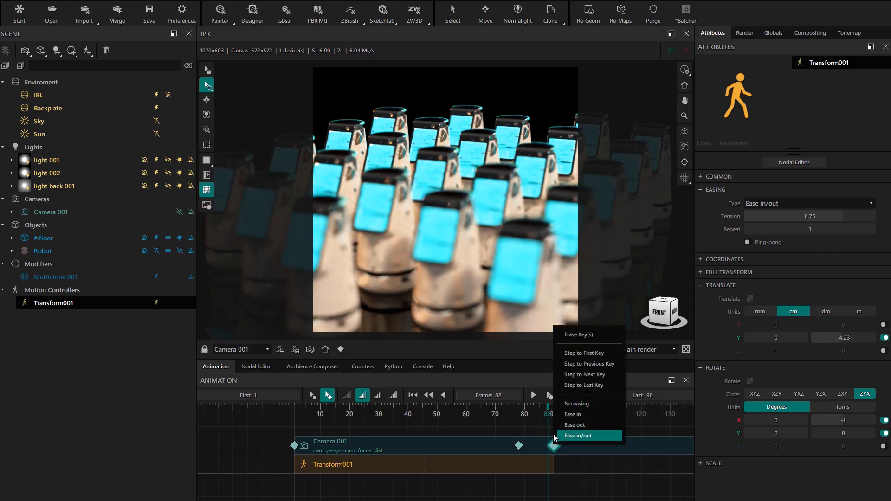
{"action": "left_click", "coordinate": [568, 414]}
{"action": "left_click_drag", "start_coordinate": [544, 407], "coordinate": [293, 431]}
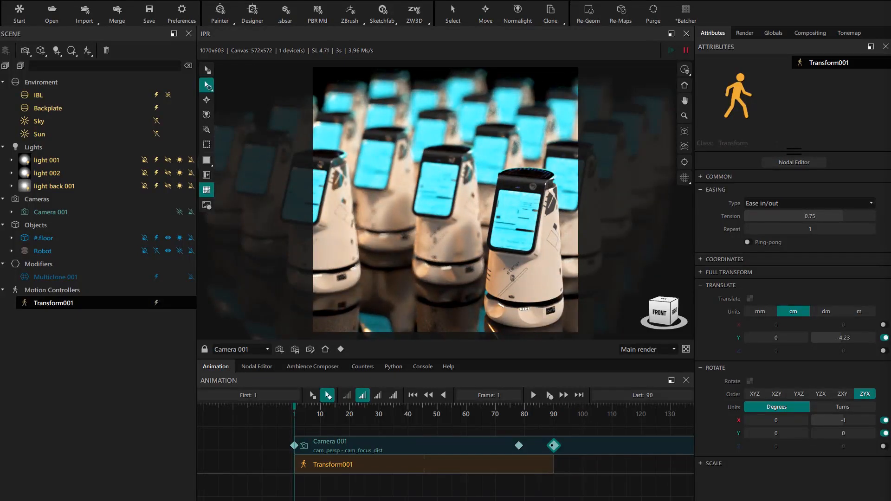
Step: Open the render settings for the timeline animation
{"action": "left_click", "coordinate": [746, 34]}
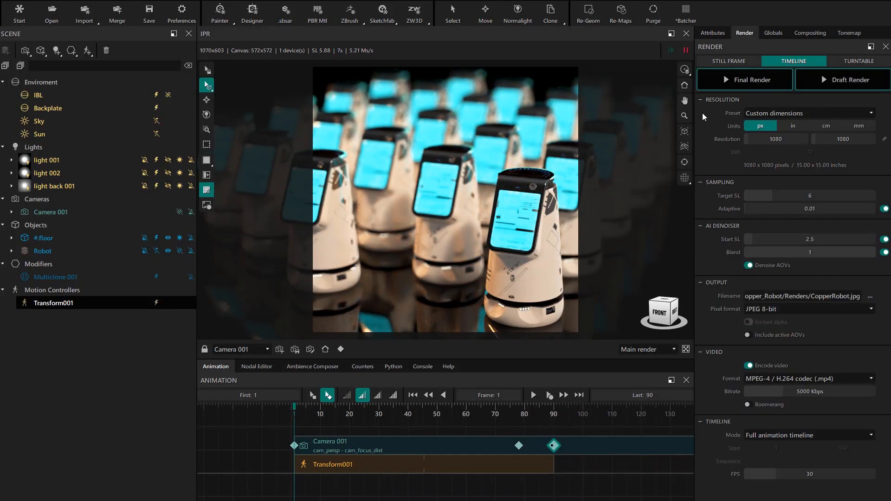